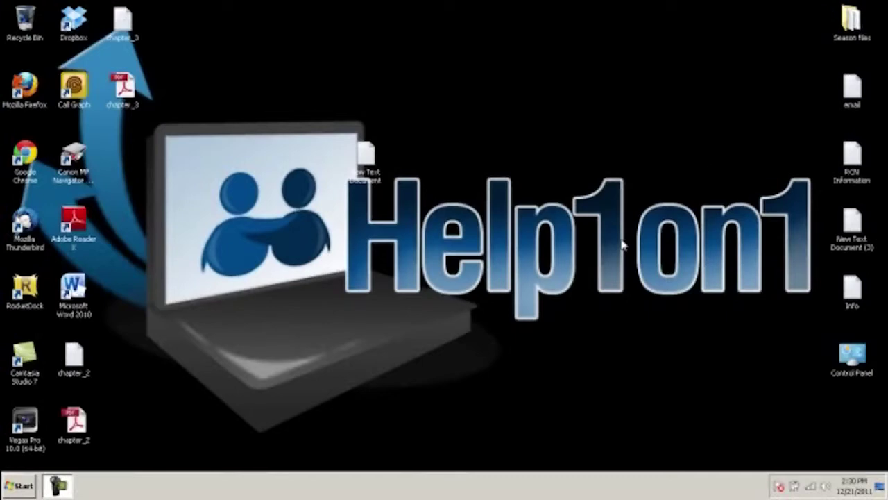
Step: Open Control Panel > System and Security > Windows Firewall to view firewall status for home and public networks
click(15, 487)
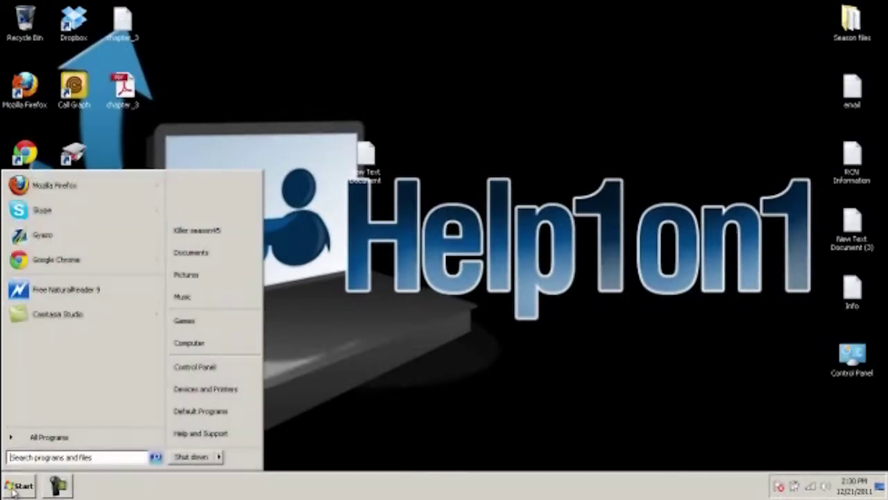
click(208, 368)
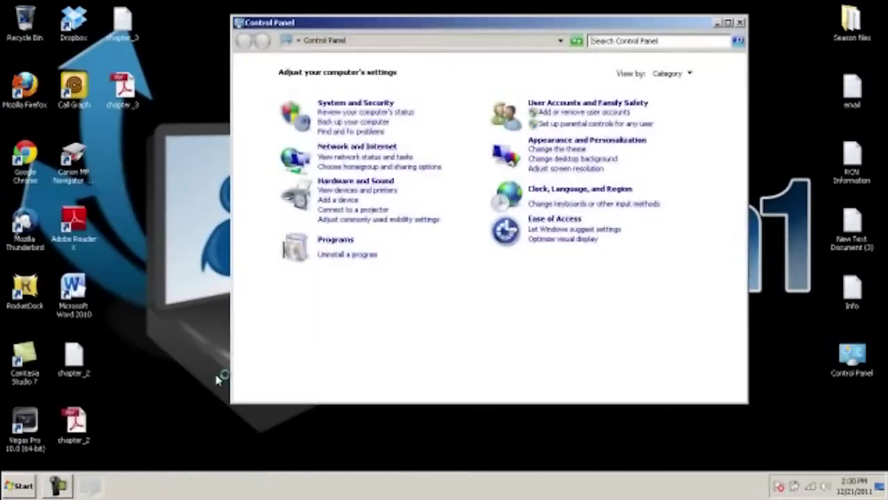
click(374, 104)
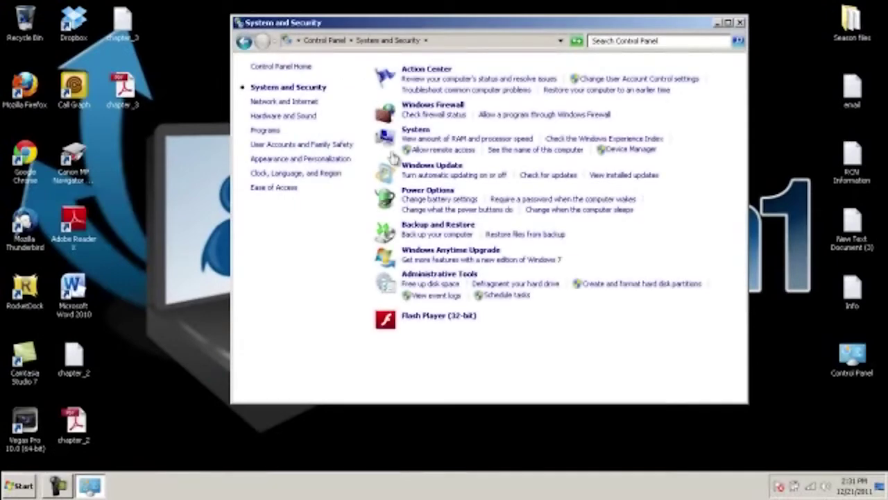
click(430, 115)
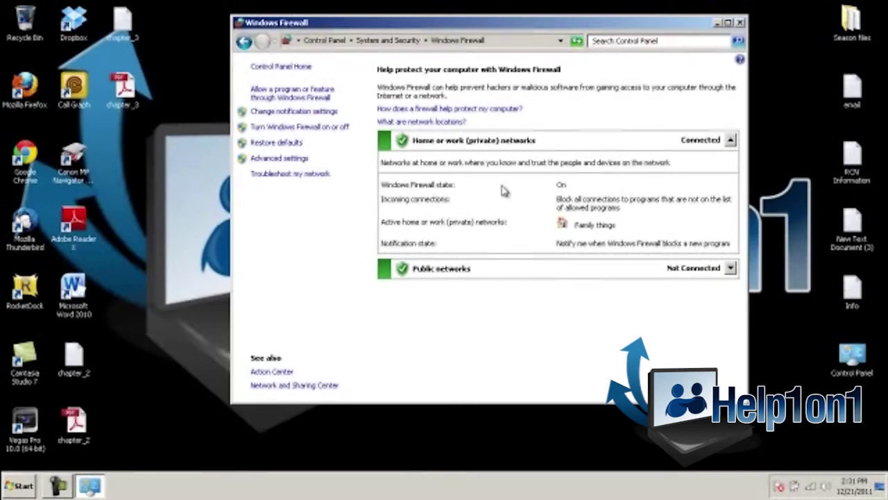
click(244, 42)
Step: Go through Network and Internet > Network and Sharing Center to Advanced sharing settings, maximized
click(244, 43)
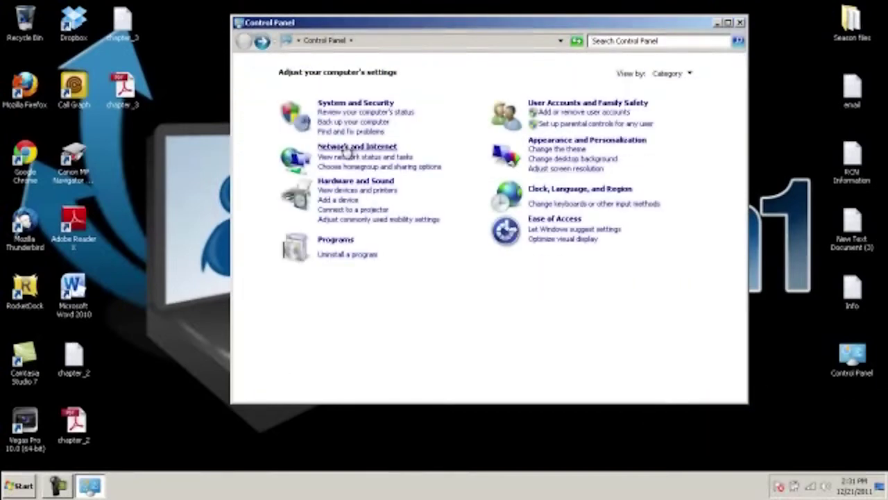
click(393, 148)
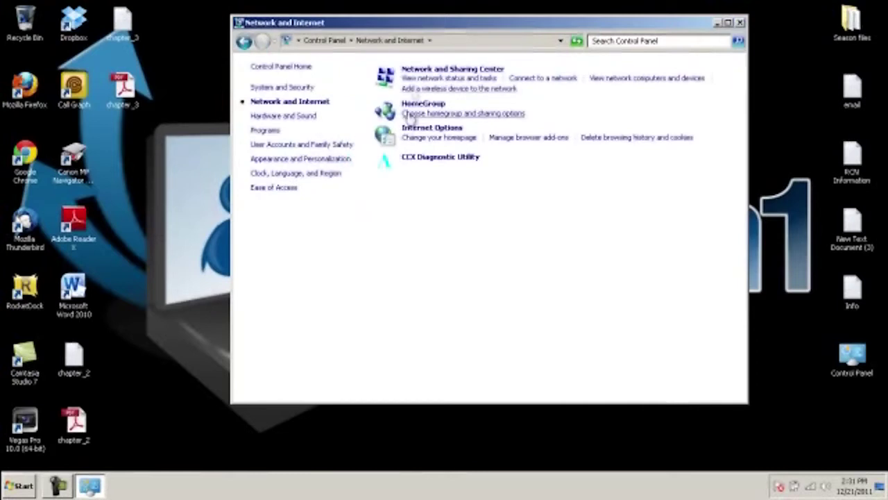
click(505, 71)
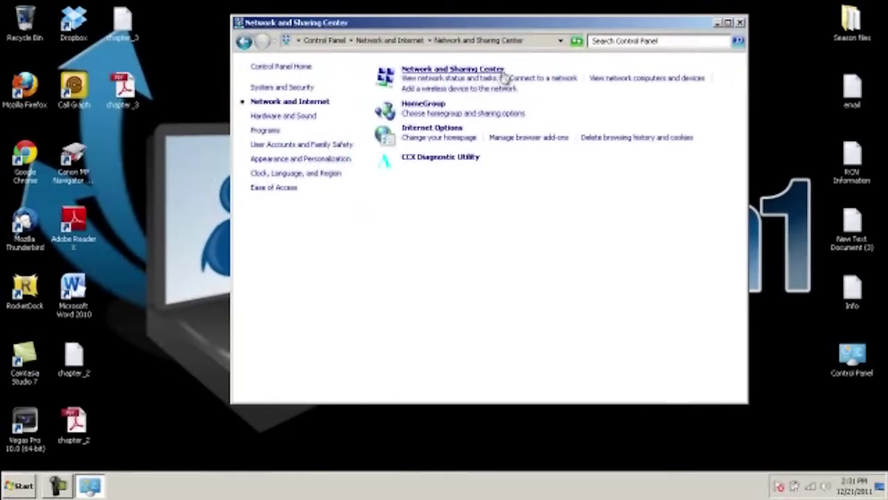
click(292, 119)
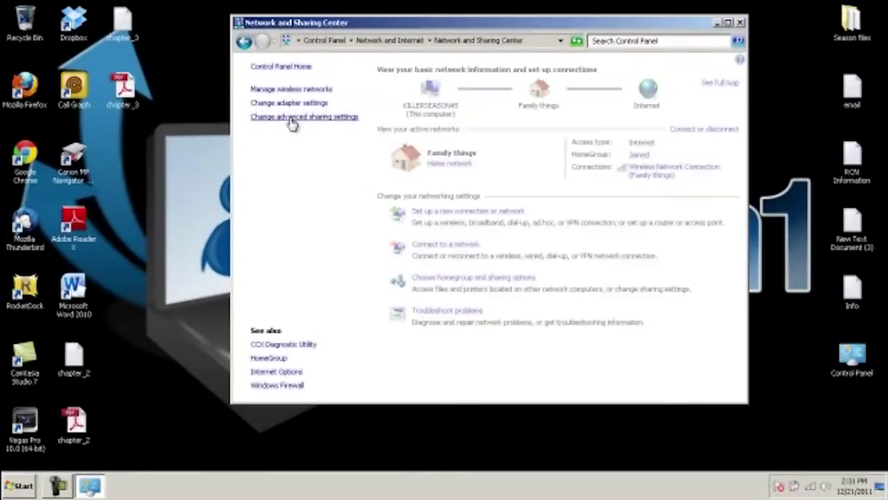
click(728, 23)
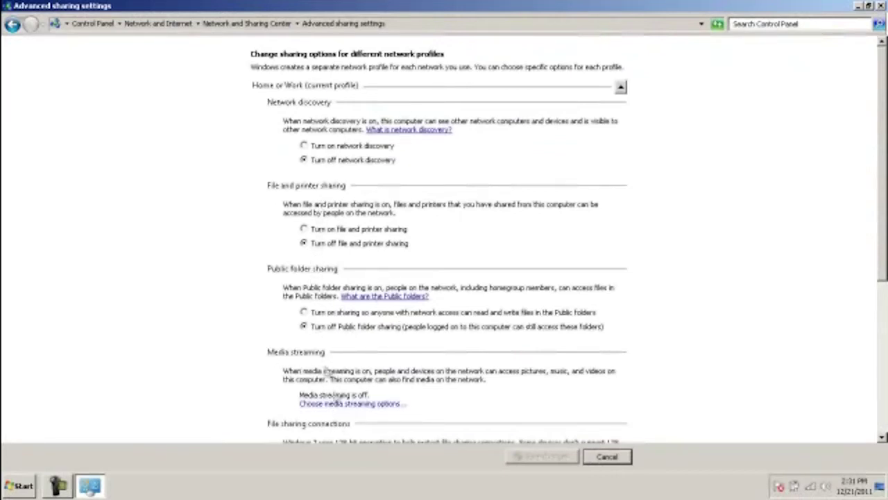
Step: Open Choose media streaming options under Media streaming
click(332, 404)
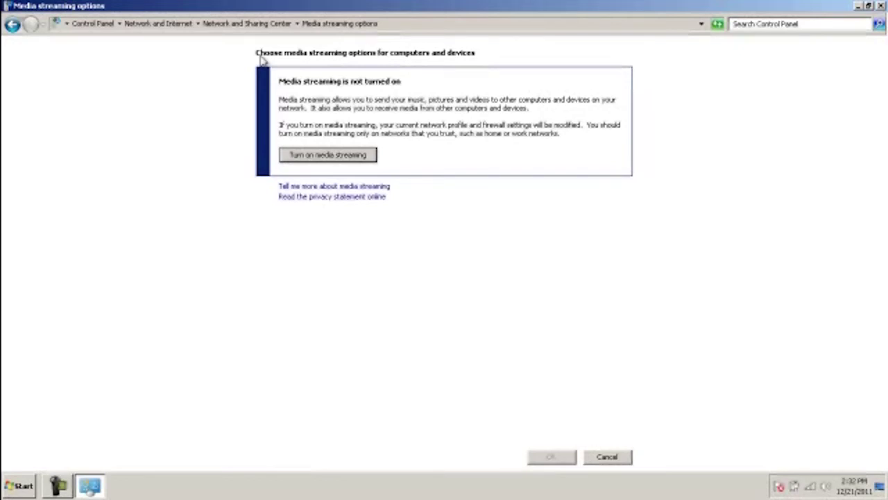
Step: Turn on media streaming so the media programs, PC and Xbox 360 are allowed
click(356, 160)
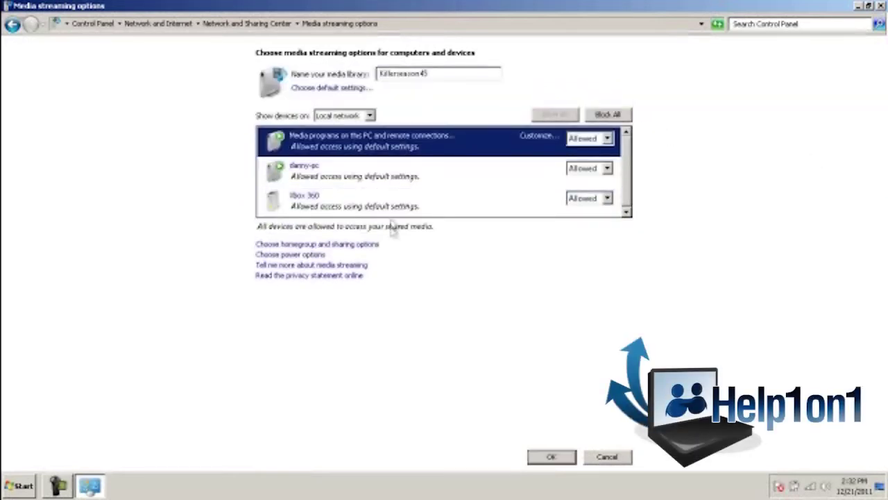
mouse_move(380, 202)
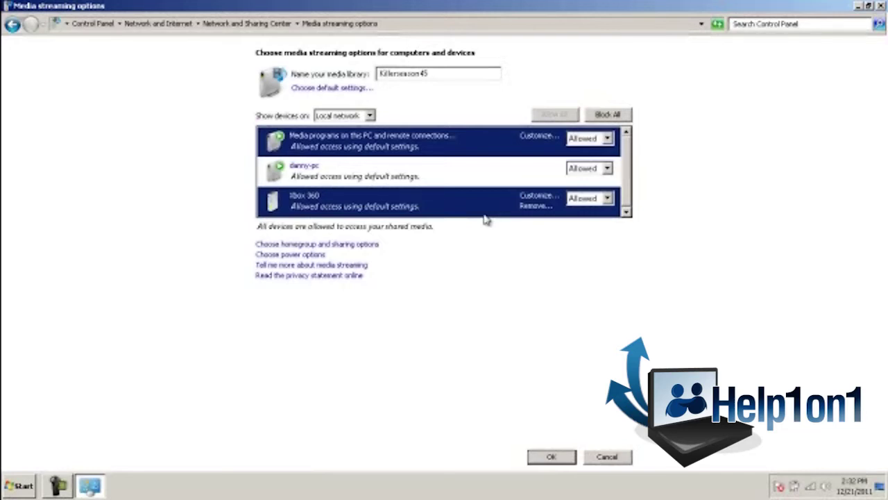
Step: Customize the Xbox 360 to drop default settings, make all media available at All ratings
click(539, 197)
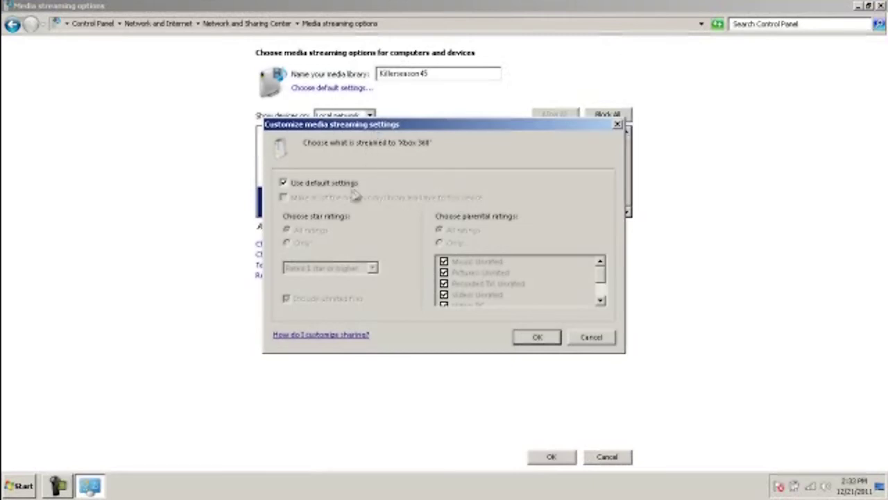
click(283, 183)
click(284, 198)
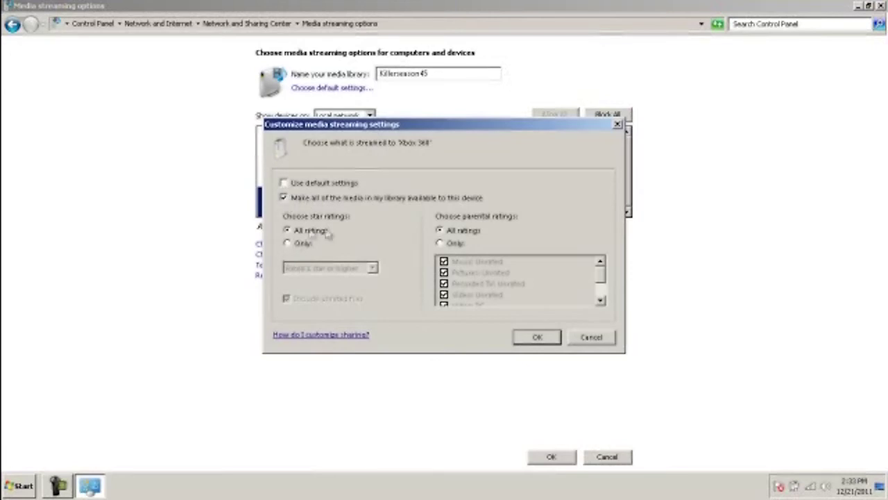
click(459, 243)
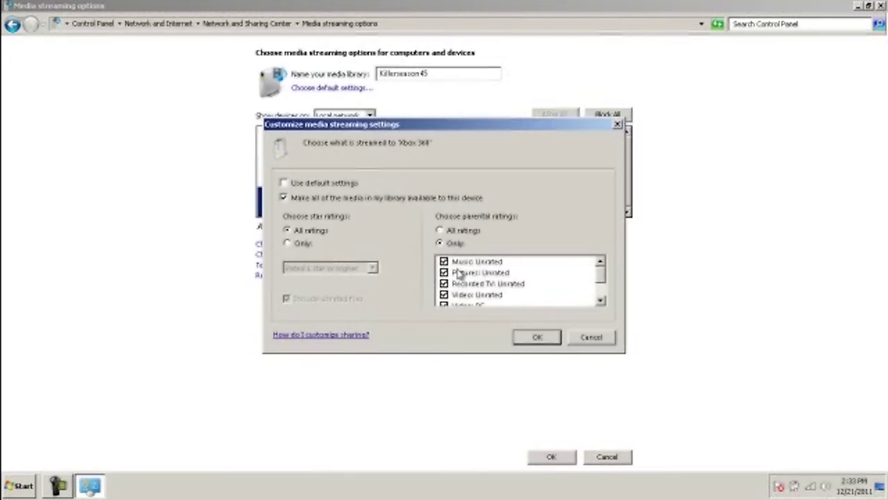
click(459, 232)
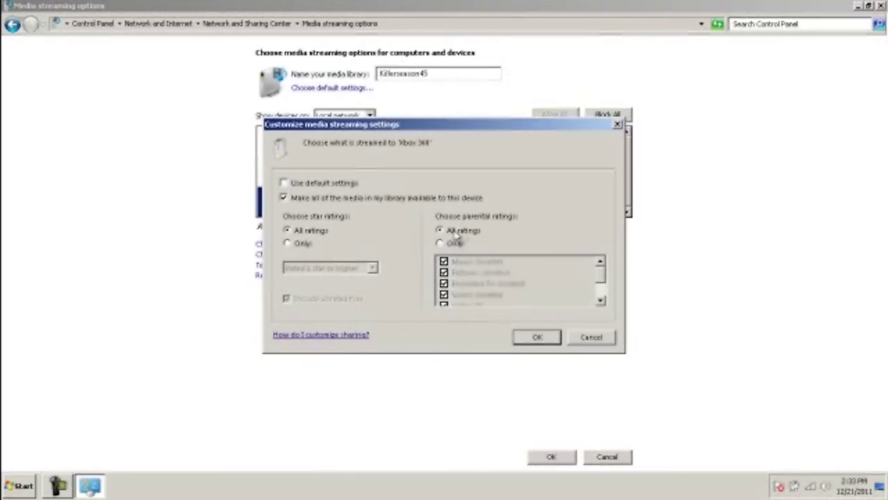
click(533, 336)
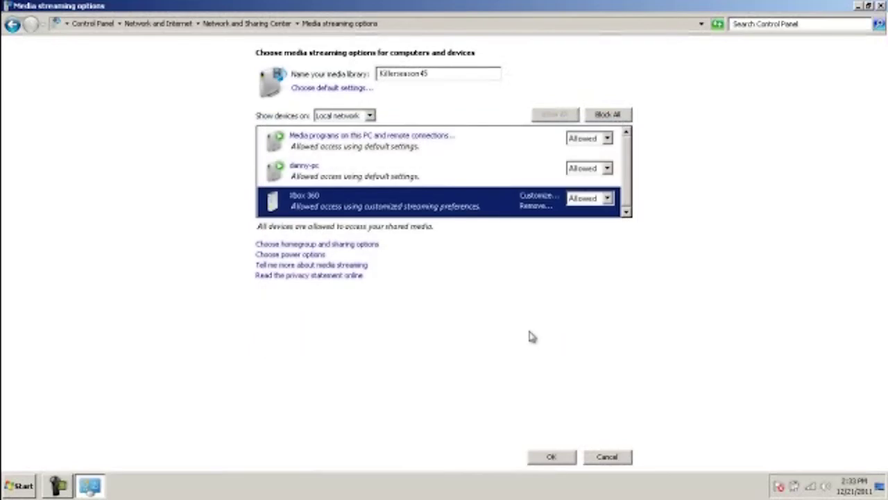
Step: Confirm media streaming options, then turn on network discovery and allow 40/56-bit file sharing encryption
click(552, 458)
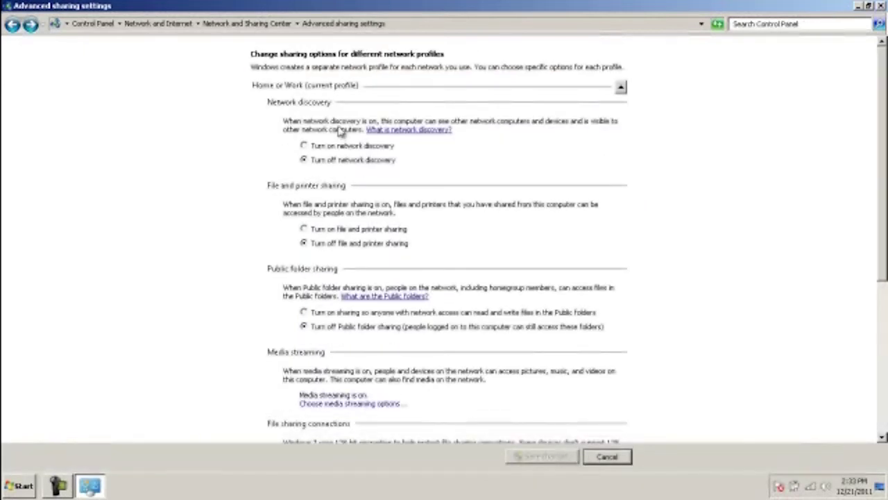
click(304, 146)
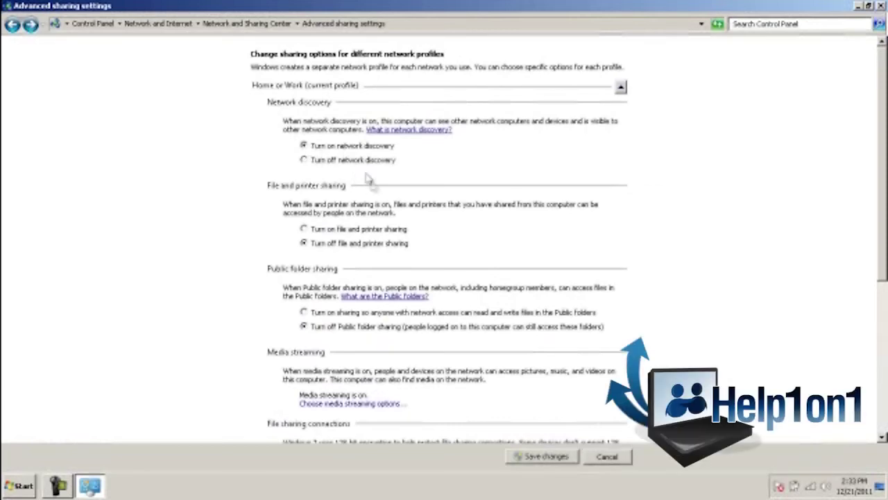
scroll(393, 326, down, 1)
scroll(392, 311, down, 5)
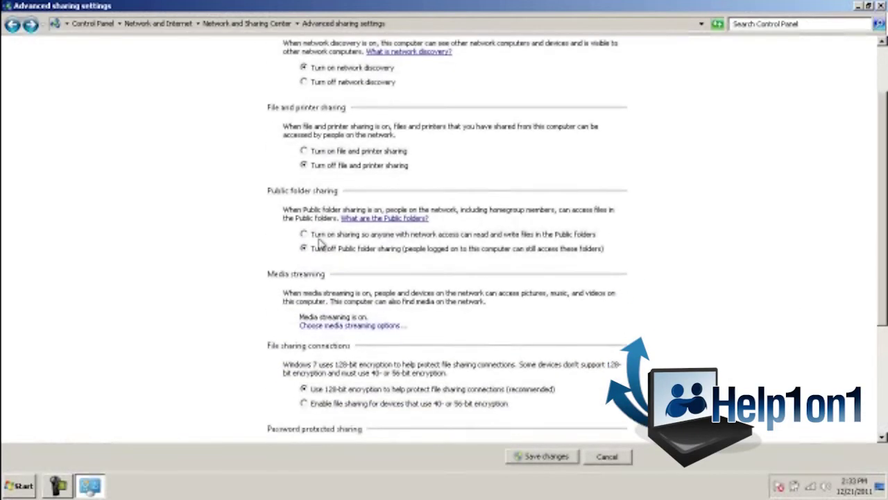
scroll(324, 244, down, 2)
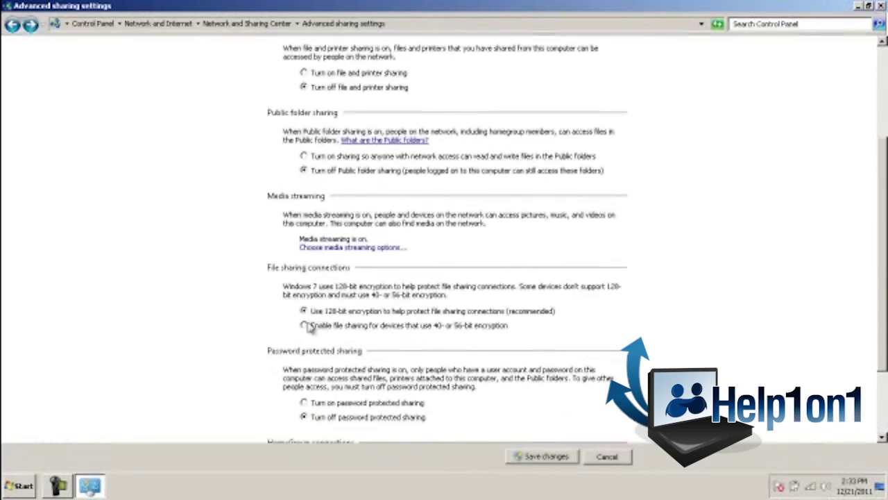
click(468, 328)
scroll(372, 317, down, 5)
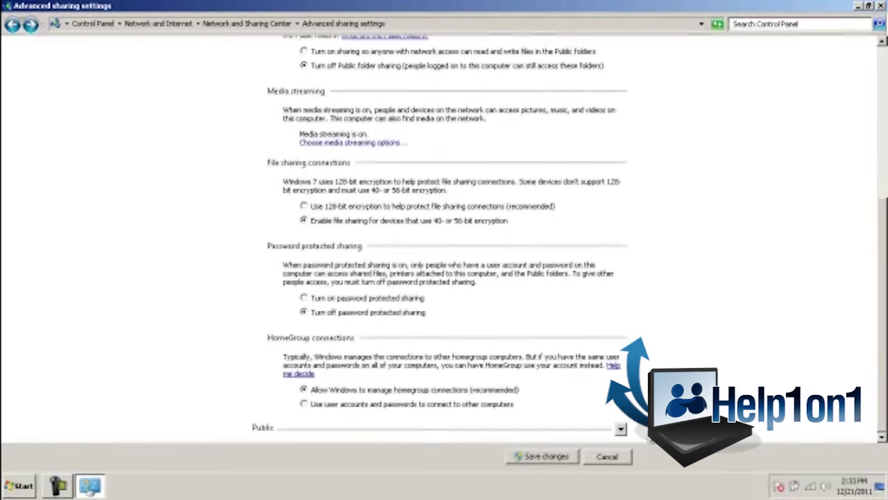
Step: Turn on Public profile file and printer sharing with 40/56-bit encryption, and save the changes
click(620, 428)
scroll(594, 319, down, 3)
scroll(564, 281, up, 2)
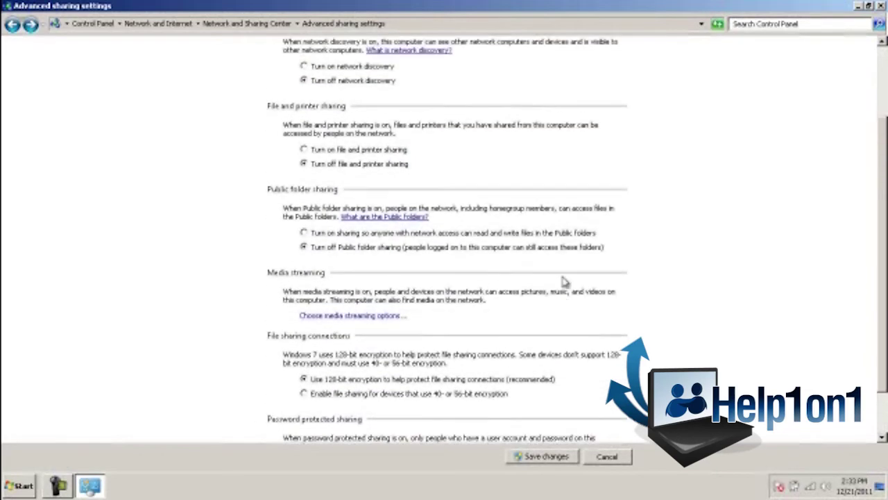
click(341, 150)
scroll(340, 276, down, 1)
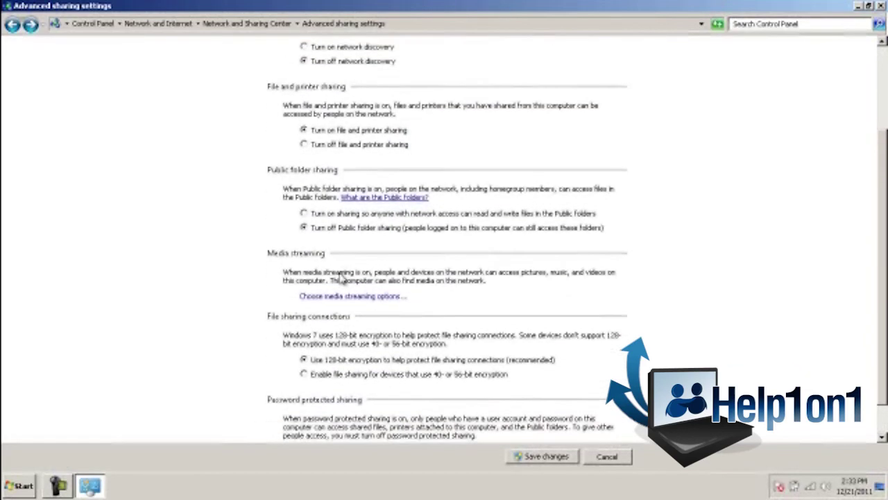
scroll(340, 276, down, 2)
click(340, 336)
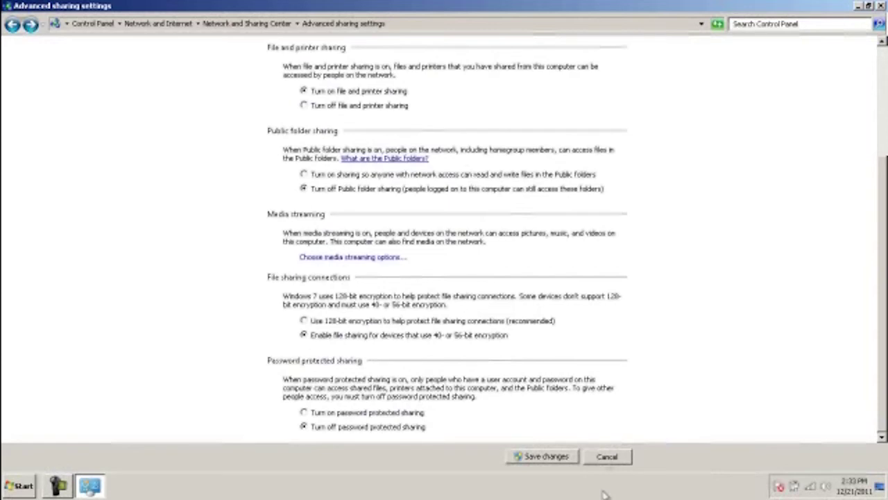
click(544, 458)
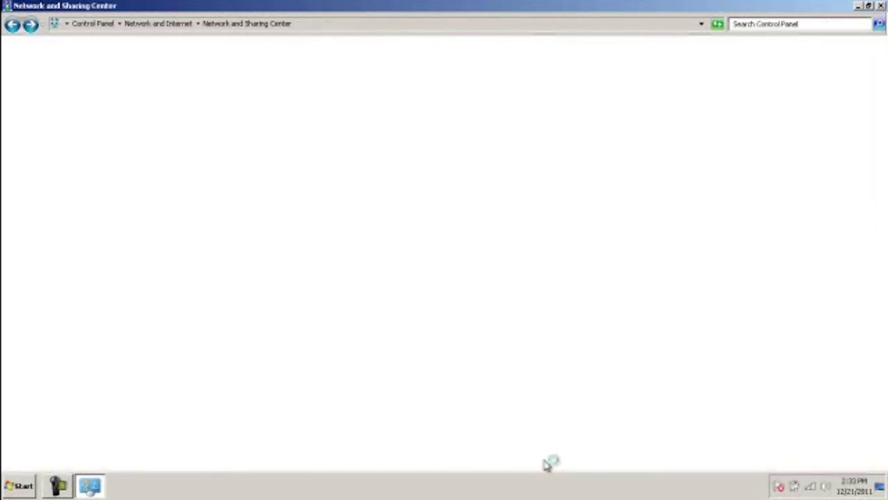